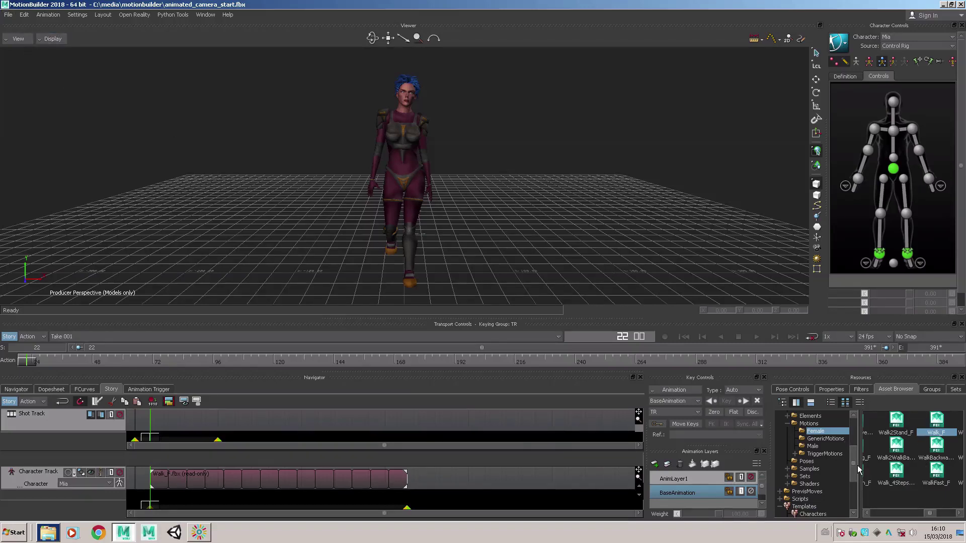
# Step: Add a Camera from the Asset Browser's Templates > Elements into the scene beside Mia
pyautogui.moveTo(856, 466); pyautogui.dragTo(857, 484)
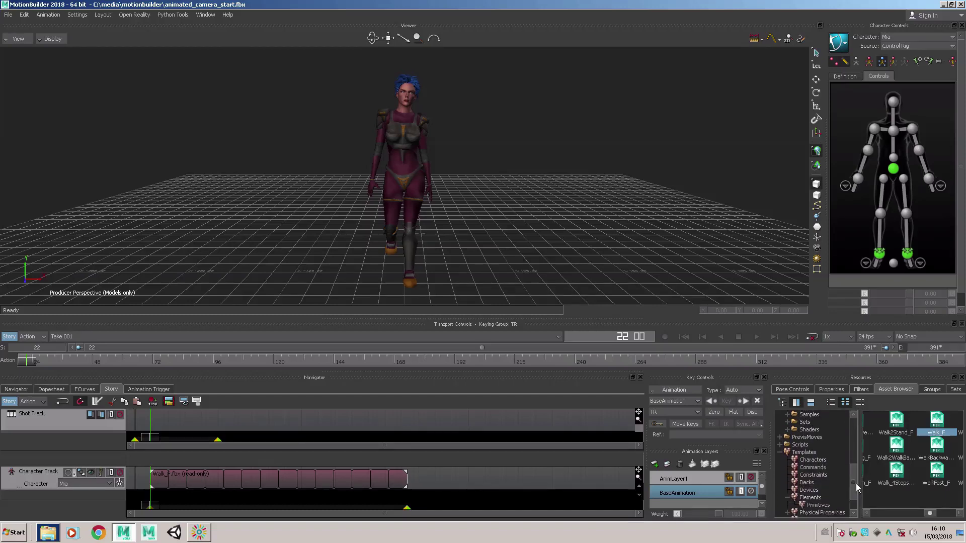
pyautogui.click(807, 454)
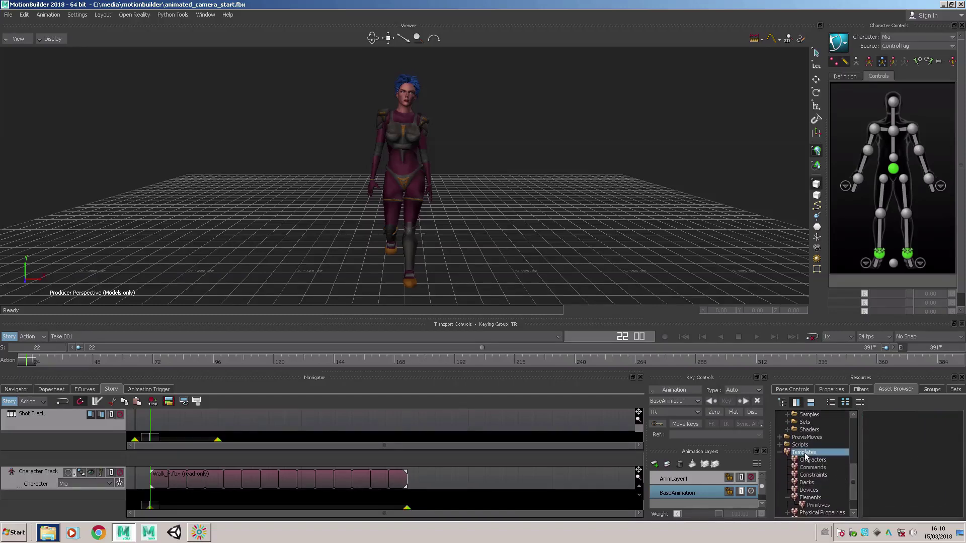
pyautogui.click(819, 498)
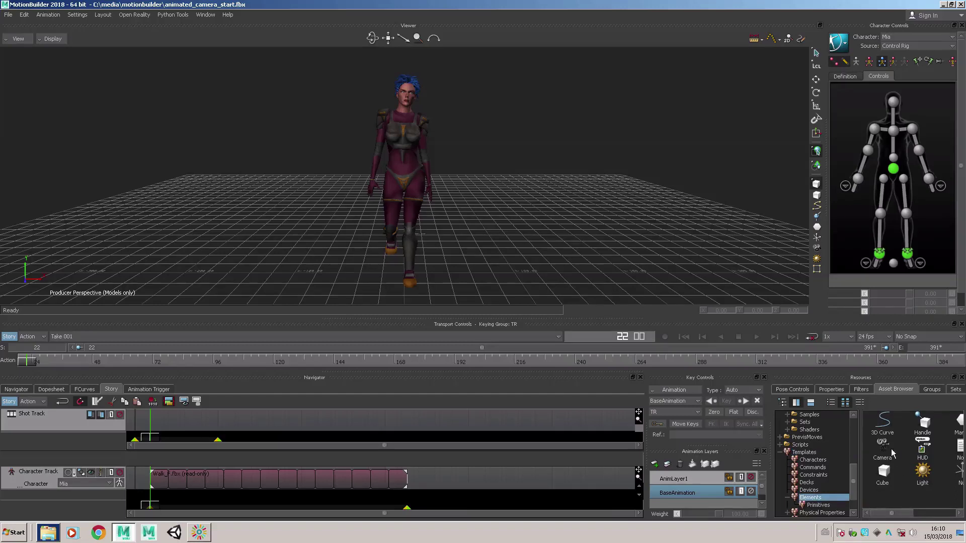
pyautogui.moveTo(884, 446); pyautogui.dragTo(549, 118)
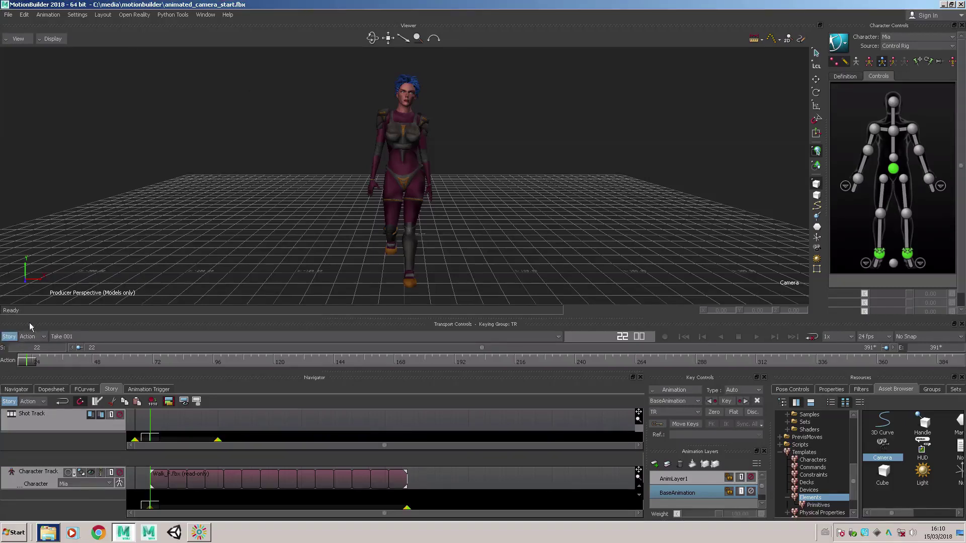
pyautogui.moveTo(319, 9)
pyautogui.mouseDown()
pyautogui.moveTo(335, 9)
pyautogui.moveTo(320, 0)
pyautogui.mouseUp()
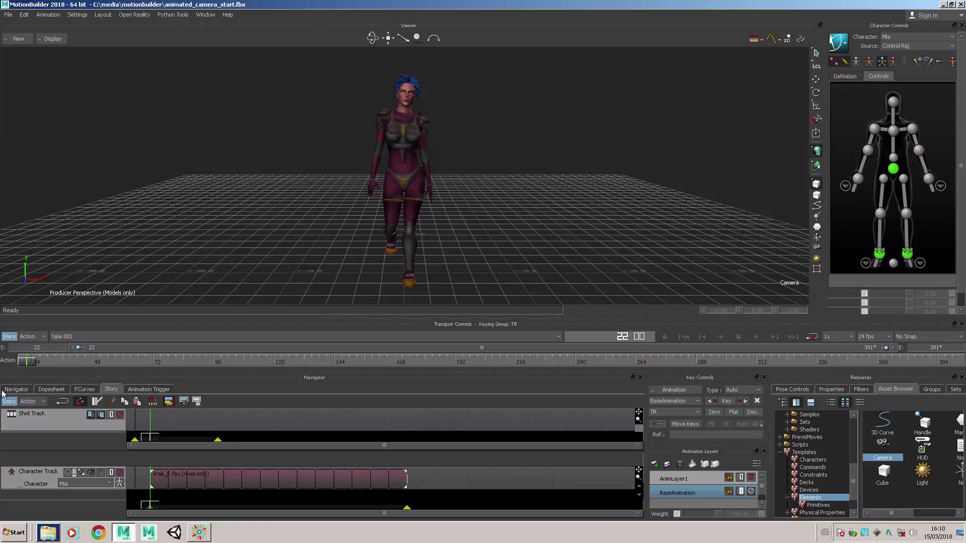
# Step: Rename the new Camera in the Navigator's Cameras list to 'MiaCam'
pyautogui.click(16, 389)
pyautogui.click(7, 440)
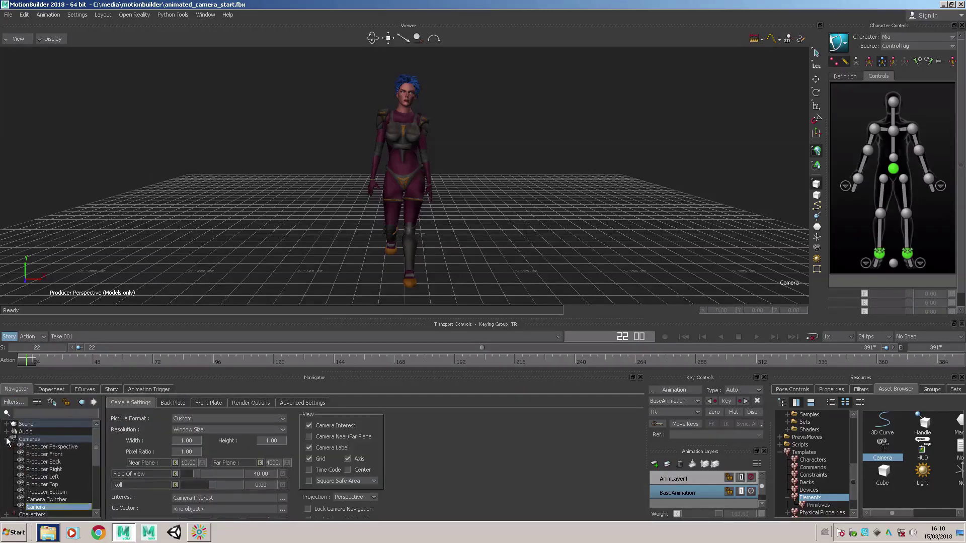
pyautogui.scroll(-5, 100, 449)
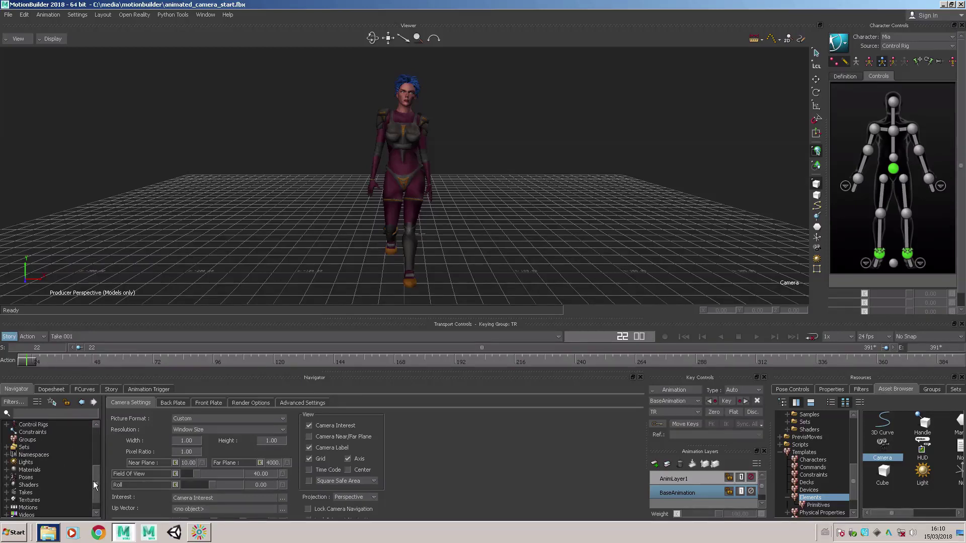
pyautogui.moveTo(94, 484); pyautogui.dragTo(94, 462)
pyautogui.click(38, 470)
pyautogui.rightClick(39, 471)
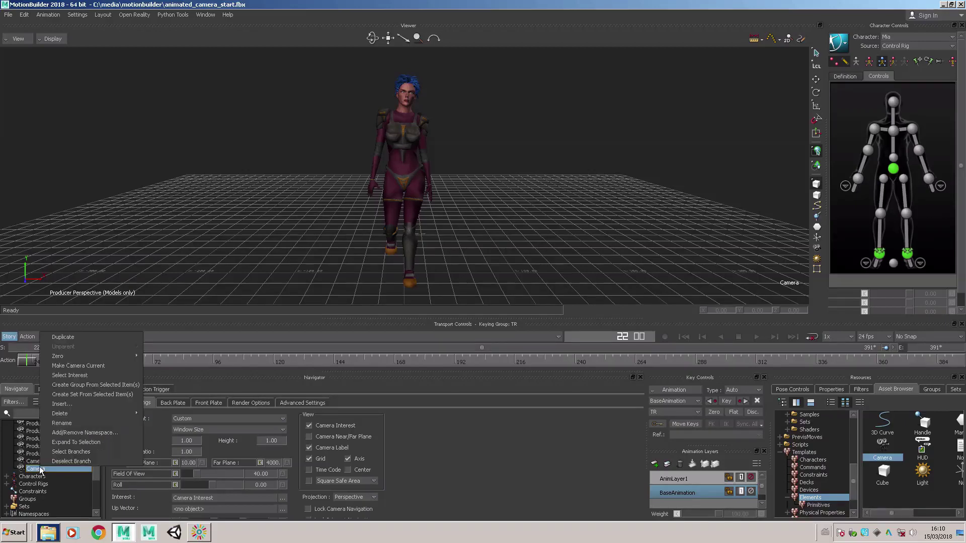
pyautogui.click(76, 423)
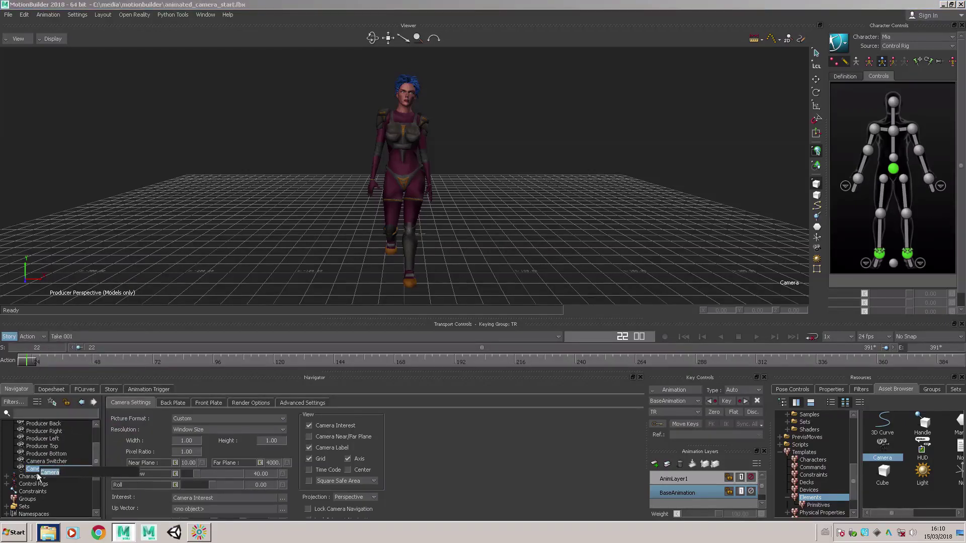
pyautogui.write('MiaCam')
pyautogui.press('Return')
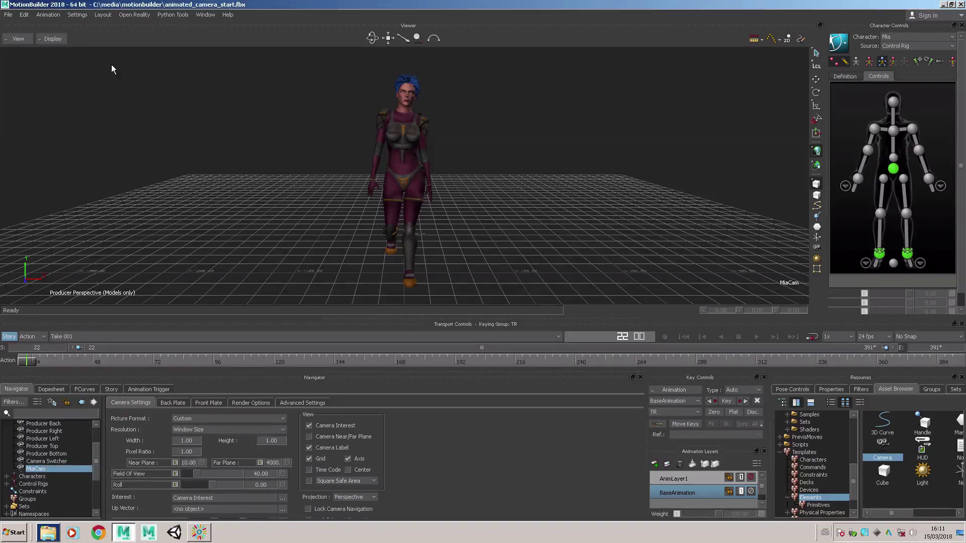
# Step: Switch the Viewer to look through MiaCam via View > Perspective
pyautogui.click(7, 39)
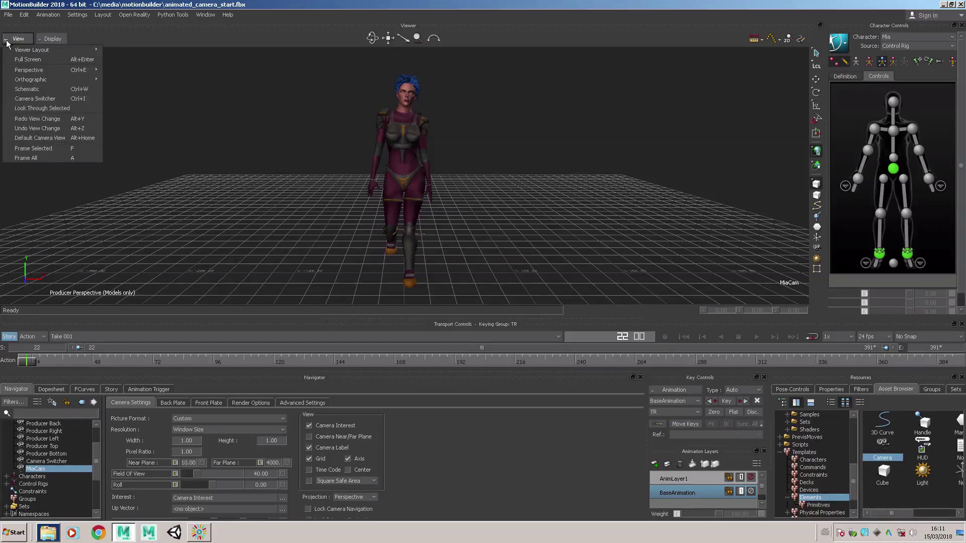
pyautogui.moveTo(27, 70)
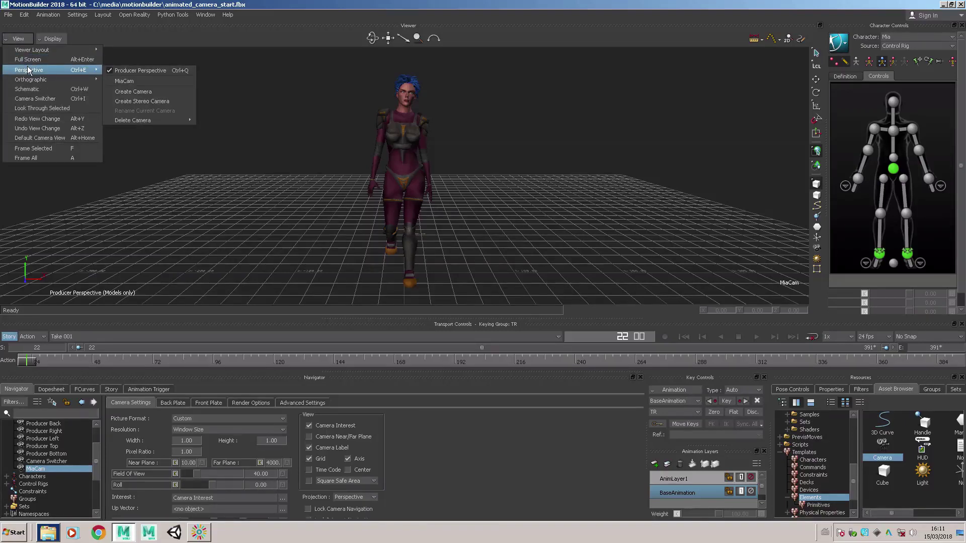
pyautogui.click(140, 83)
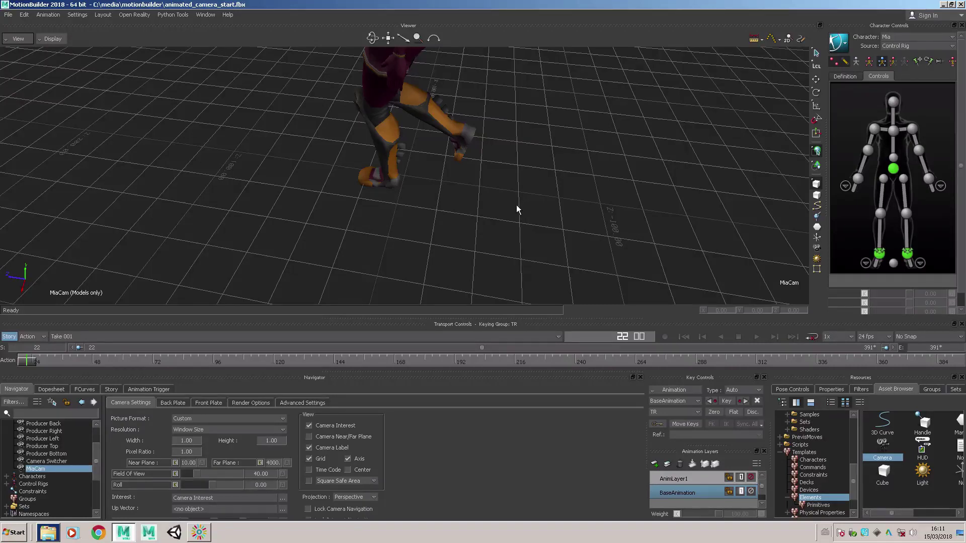
# Step: Pull back, orbit and pan MiaCam to frame Mia's whole figure side-on from low
pyautogui.keyDown('ctrl'); pyautogui.keyDown('shift'); pyautogui.moveTo(515, 207); pyautogui.dragTo(569, 173); pyautogui.keyUp('shift'); pyautogui.keyUp('ctrl')
pyautogui.scroll(-5, 565, 176)
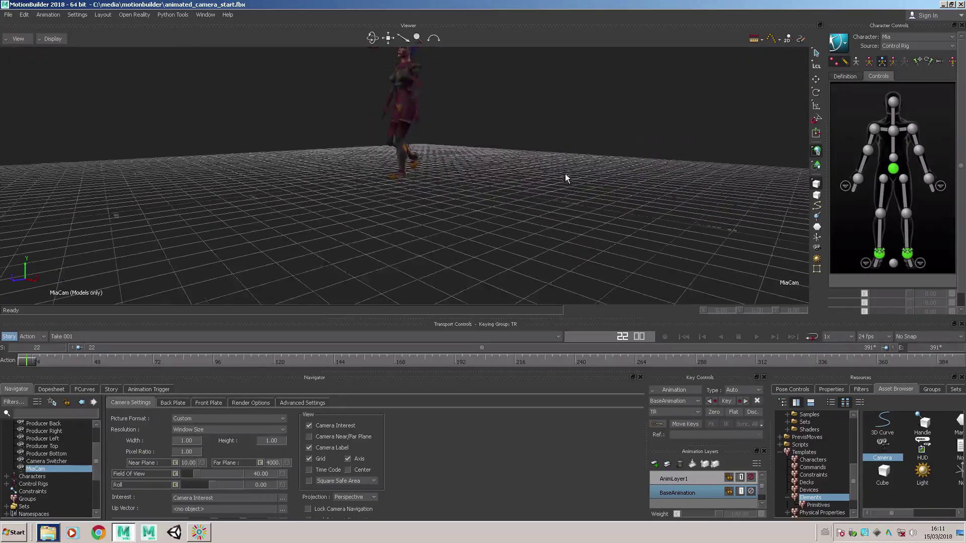
pyautogui.moveTo(417, 187); pyautogui.dragTo(449, 97)
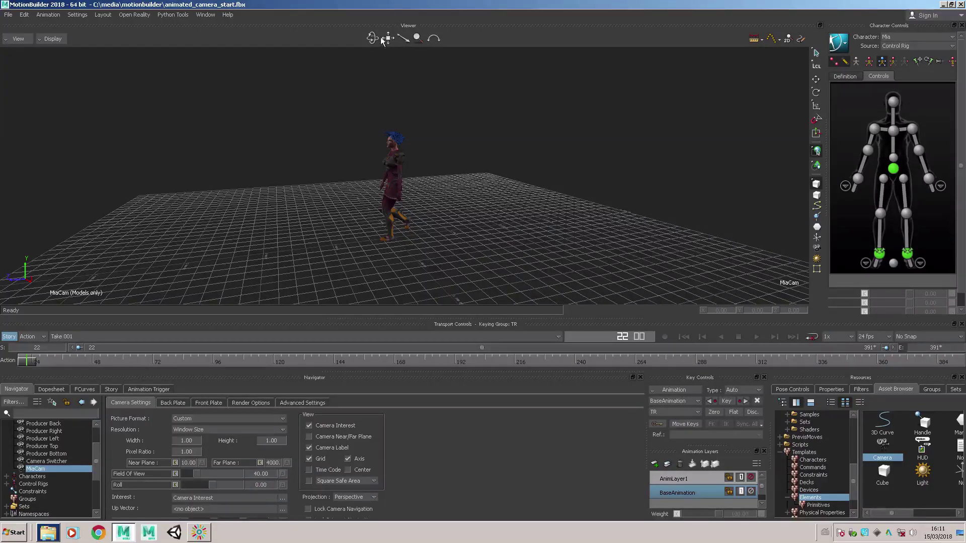
pyautogui.moveTo(387, 38)
pyautogui.mouseDown()
pyautogui.moveTo(398, 42)
pyautogui.moveTo(367, 57)
pyautogui.moveTo(387, 11)
pyautogui.moveTo(386, 42)
pyautogui.moveTo(388, 21)
pyautogui.moveTo(377, 39)
pyautogui.moveTo(425, 42)
pyautogui.moveTo(405, 40)
pyautogui.mouseUp()
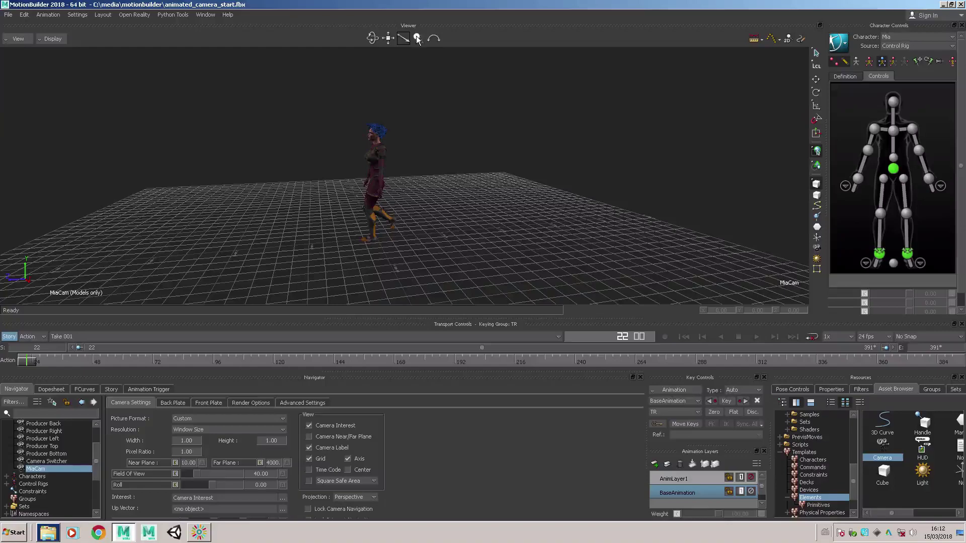
# Step: Zoom MiaCam in on Mia to a 29.03 field of view with a -3 roll
pyautogui.moveTo(417, 39); pyautogui.dragTo(360, 43)
pyautogui.moveTo(419, 39)
pyautogui.mouseDown()
pyautogui.moveTo(489, 39)
pyautogui.moveTo(417, 41)
pyautogui.moveTo(440, 38)
pyautogui.moveTo(431, 38)
pyautogui.mouseUp()
pyautogui.scroll(-4, 385, 217)
pyautogui.scroll(5, 397, 211)
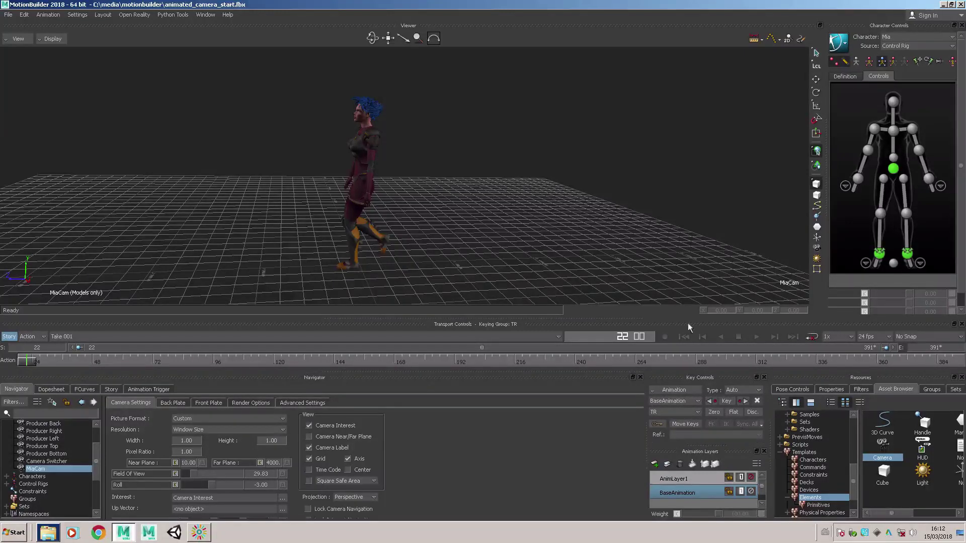
# Step: Key MiaCam using the Current Camera keying group at frame 22, then scrub to about frame 120
pyautogui.click(697, 411)
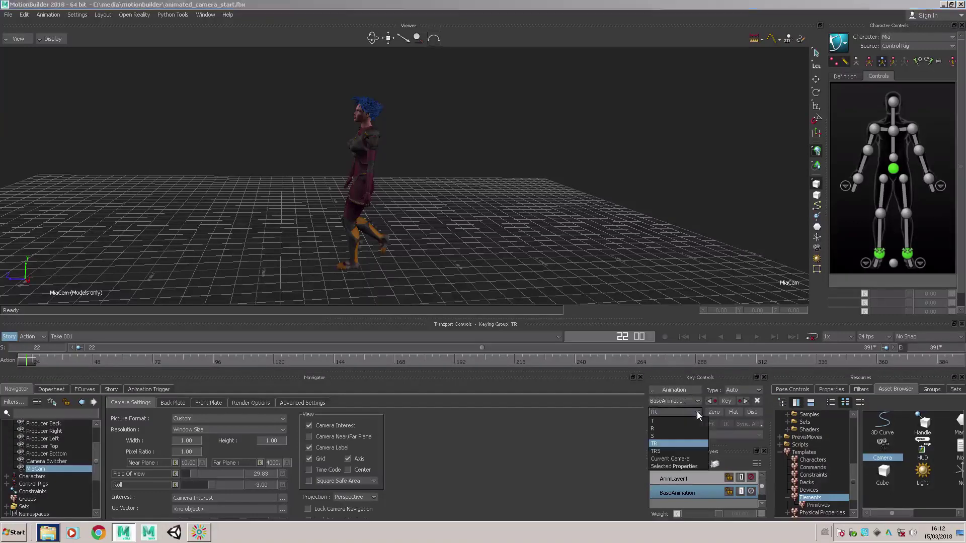
pyautogui.click(666, 458)
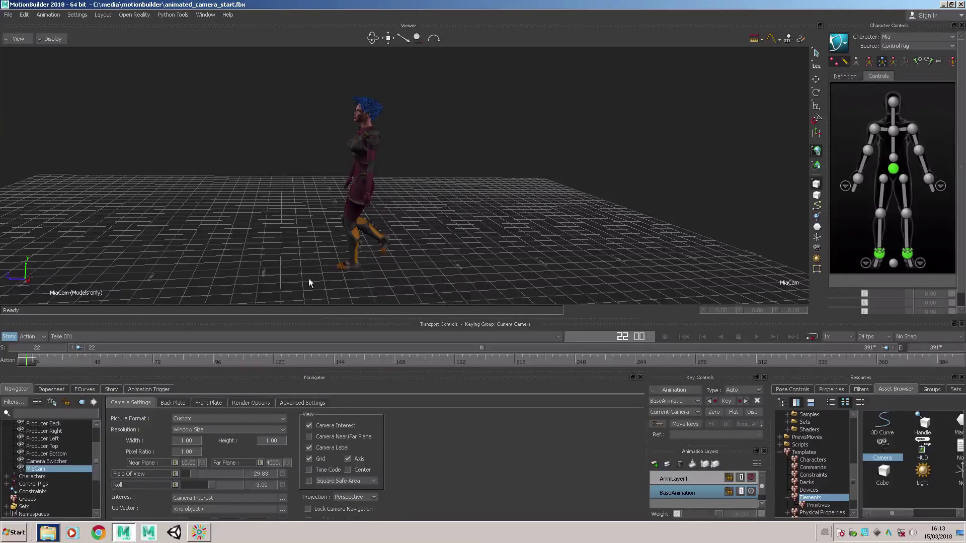
pyautogui.moveTo(24, 362)
pyautogui.mouseDown()
pyautogui.moveTo(93, 367)
pyautogui.moveTo(30, 367)
pyautogui.mouseUp()
pyautogui.click(726, 401)
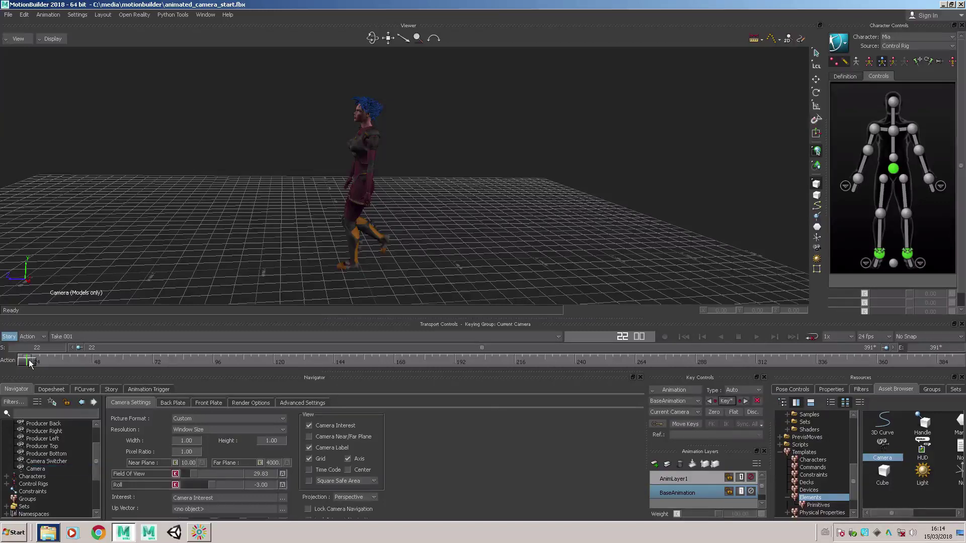
pyautogui.moveTo(29, 360)
pyautogui.mouseDown()
pyautogui.moveTo(52, 360)
pyautogui.moveTo(26, 362)
pyautogui.mouseUp()
pyautogui.moveTo(30, 360); pyautogui.dragTo(279, 366)
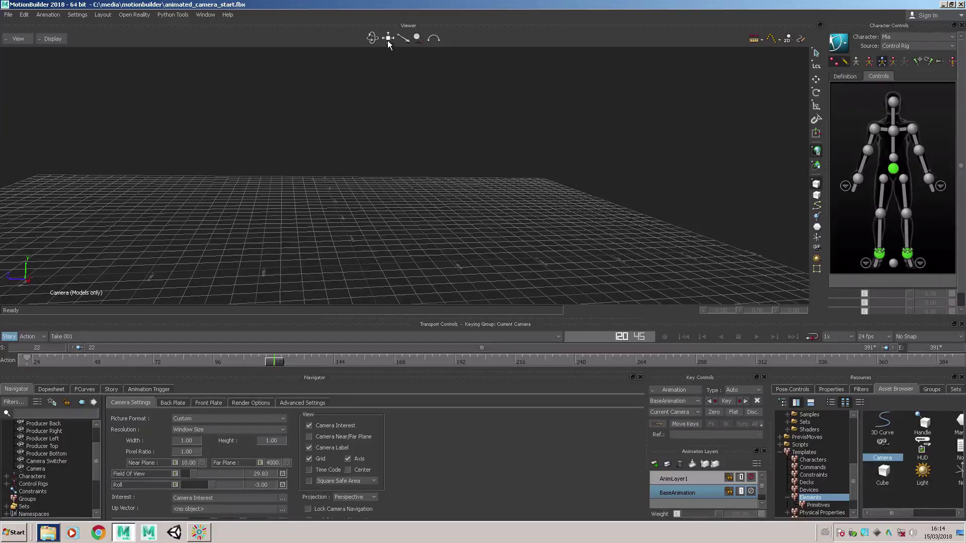
# Step: Pan and pull MiaCam back to bring Mia into view, and key it around frame 120
pyautogui.moveTo(388, 40); pyautogui.dragTo(483, 51)
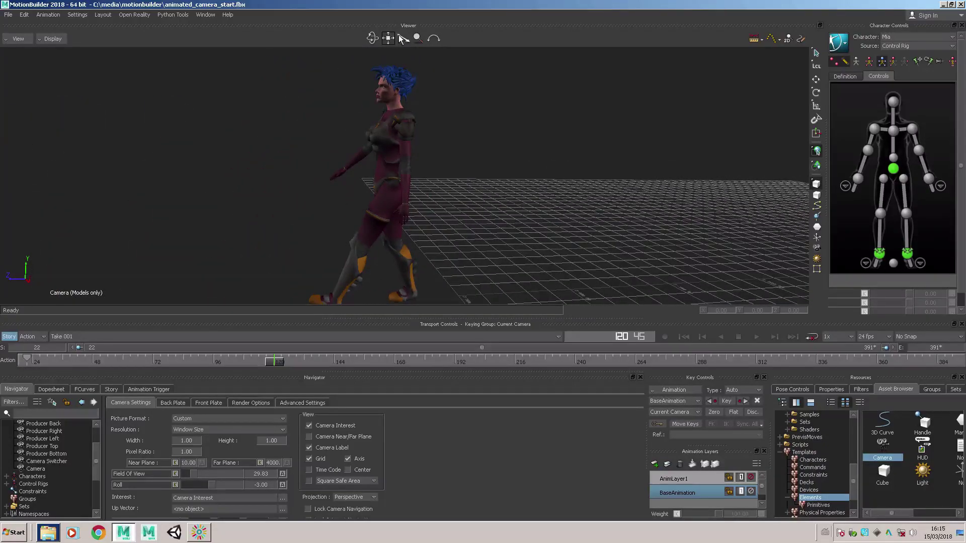
pyautogui.moveTo(404, 35); pyautogui.dragTo(402, 46)
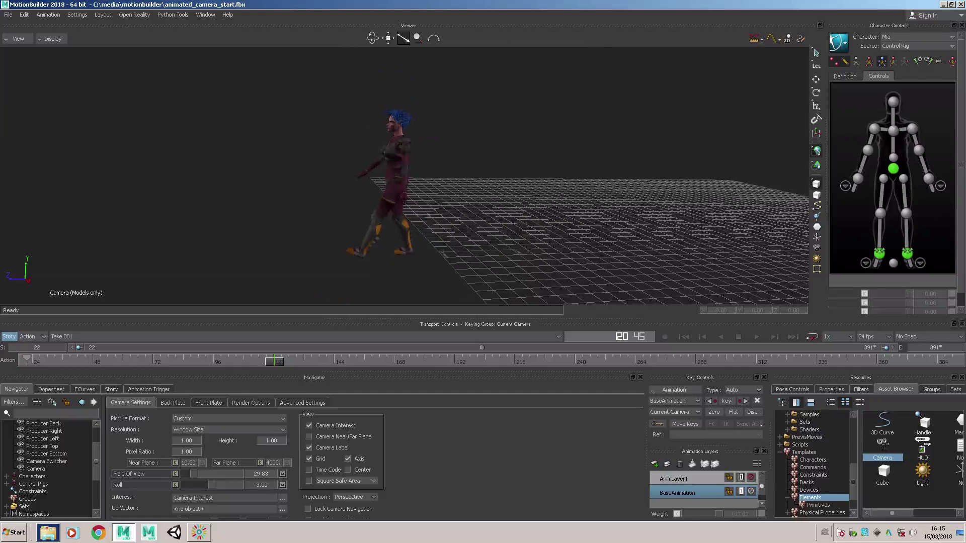
pyautogui.click(729, 403)
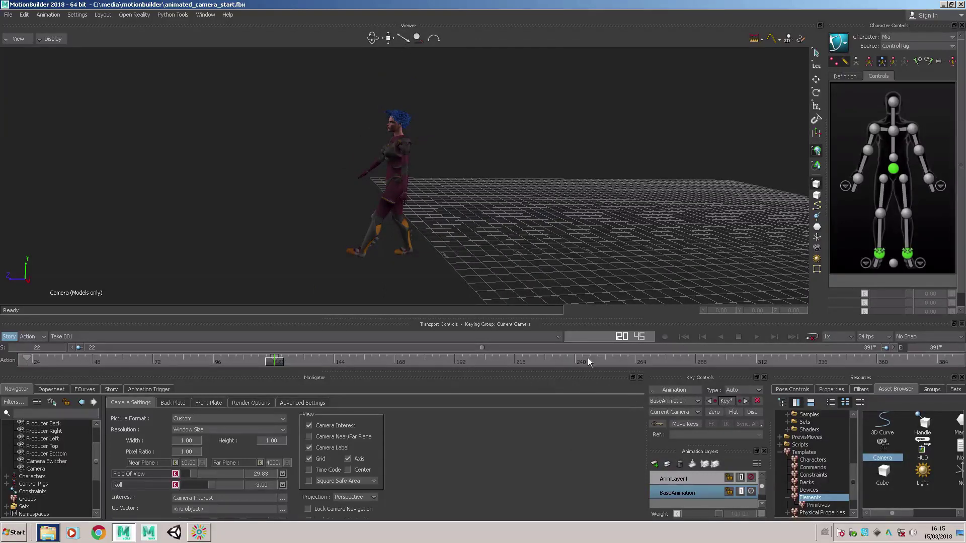
# Step: Play the animation from the start to review it, then scrub back and key the camera with K
pyautogui.click(686, 341)
pyautogui.click(756, 340)
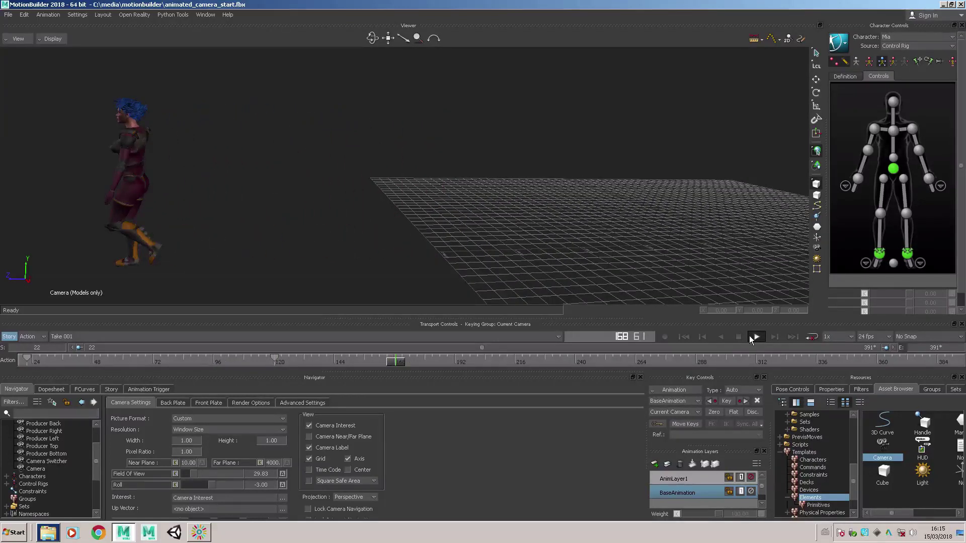
pyautogui.click(739, 337)
pyautogui.moveTo(557, 361); pyautogui.dragTo(274, 377)
pyautogui.press('k')
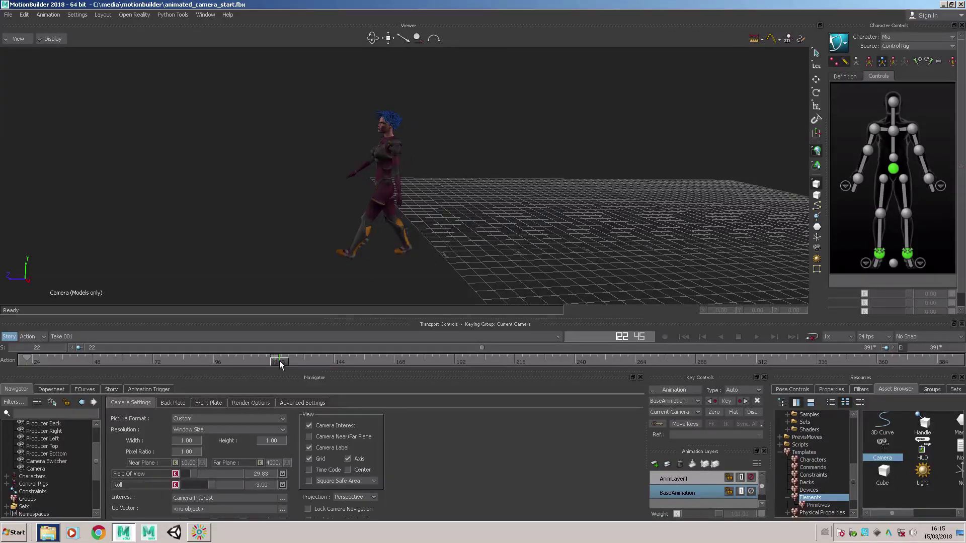
# Step: At frame 192, orbit MiaCam to face Mia, roll it to 1.00, and set a key
pyautogui.moveTo(279, 361); pyautogui.dragTo(455, 367)
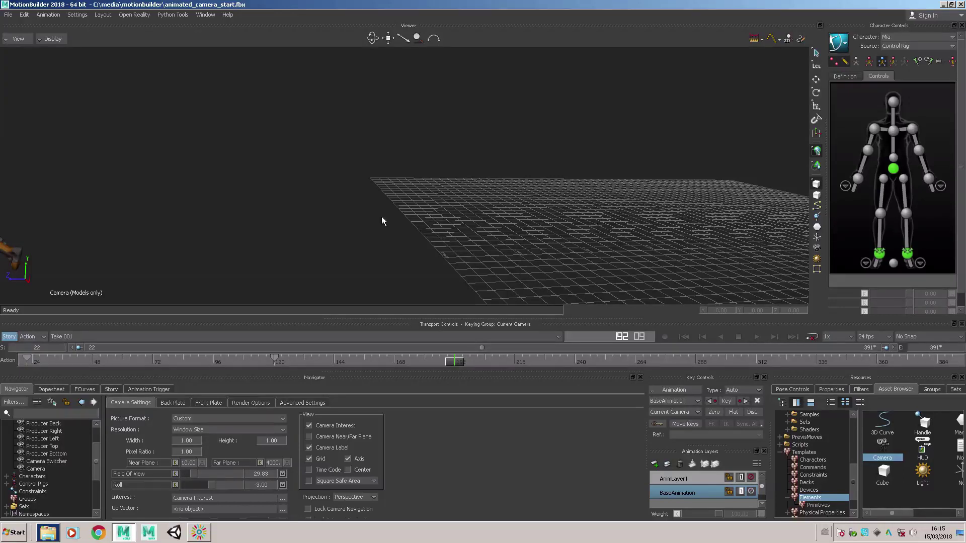
pyautogui.click(397, 362)
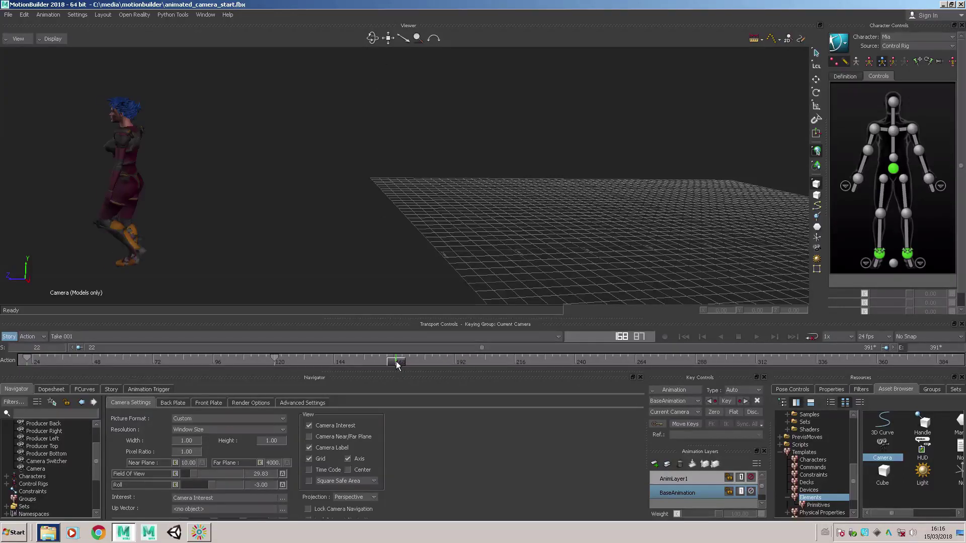
pyautogui.moveTo(396, 361); pyautogui.dragTo(455, 361)
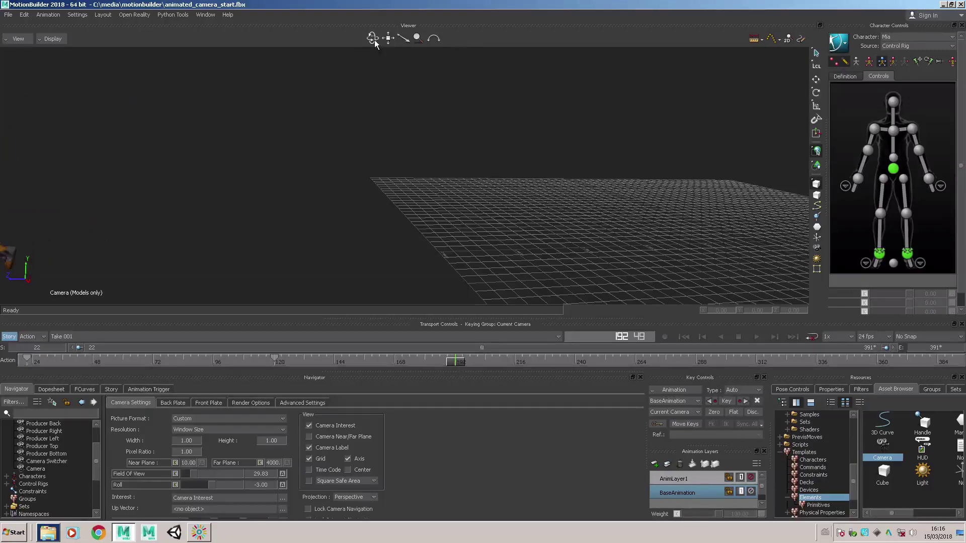
pyautogui.moveTo(374, 44)
pyautogui.mouseDown()
pyautogui.moveTo(359, 46)
pyautogui.moveTo(409, 40)
pyautogui.moveTo(372, 35)
pyautogui.moveTo(371, 26)
pyautogui.moveTo(372, 55)
pyautogui.mouseUp()
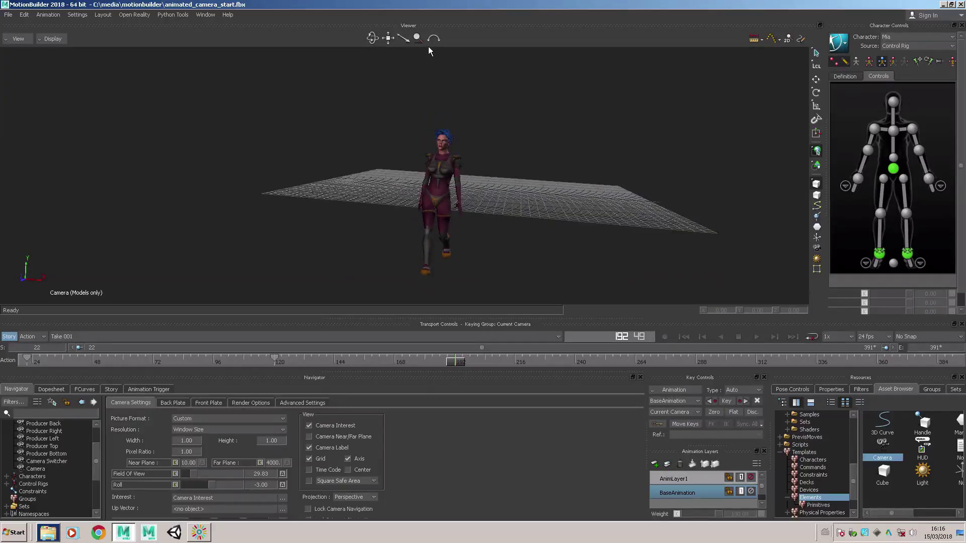
pyautogui.moveTo(434, 39); pyautogui.dragTo(377, 35)
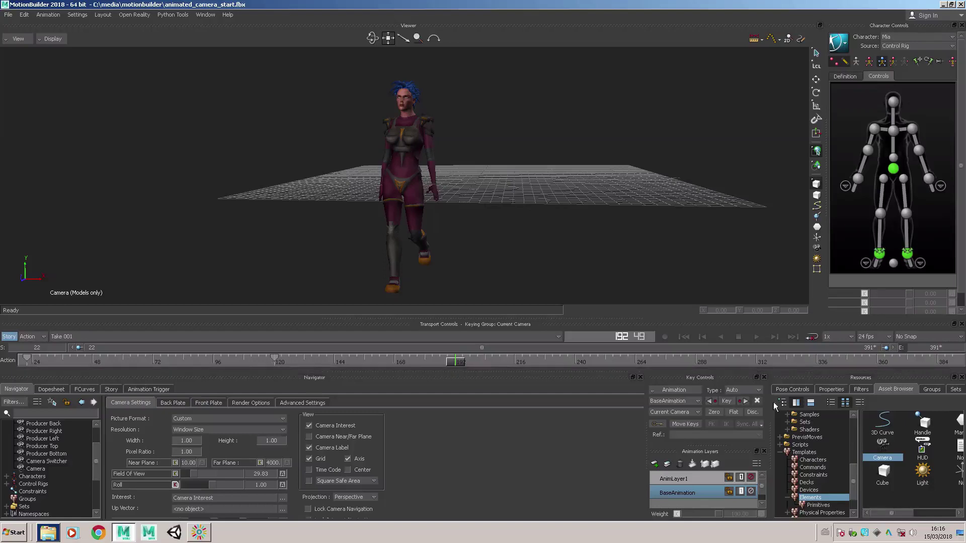
pyautogui.click(725, 402)
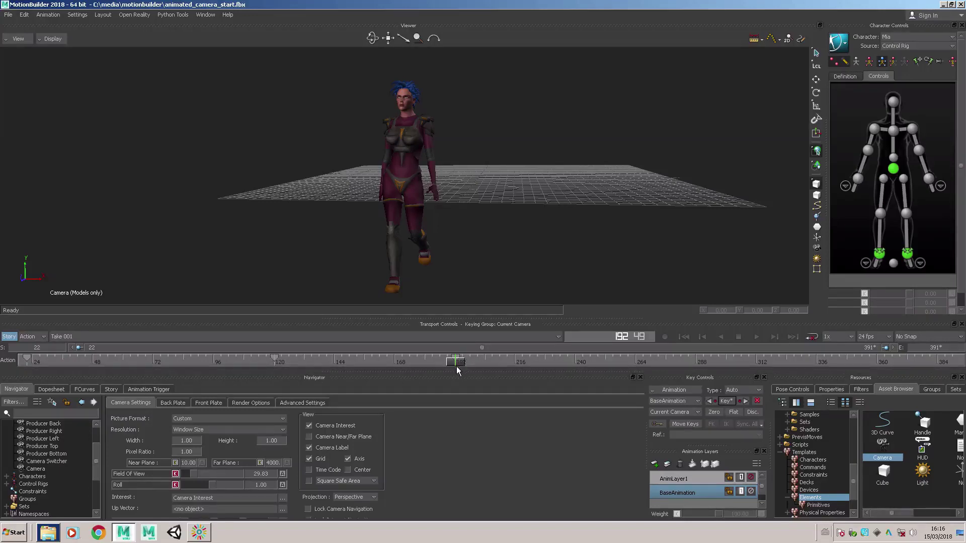
# Step: Play the animation from the first frame and stop around frame 205 to review it
pyautogui.click(682, 337)
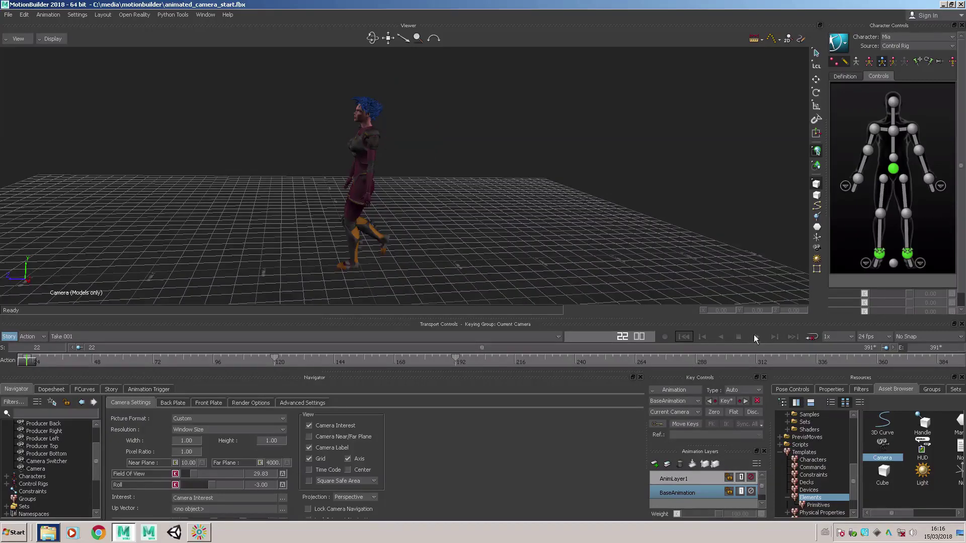
pyautogui.click(756, 337)
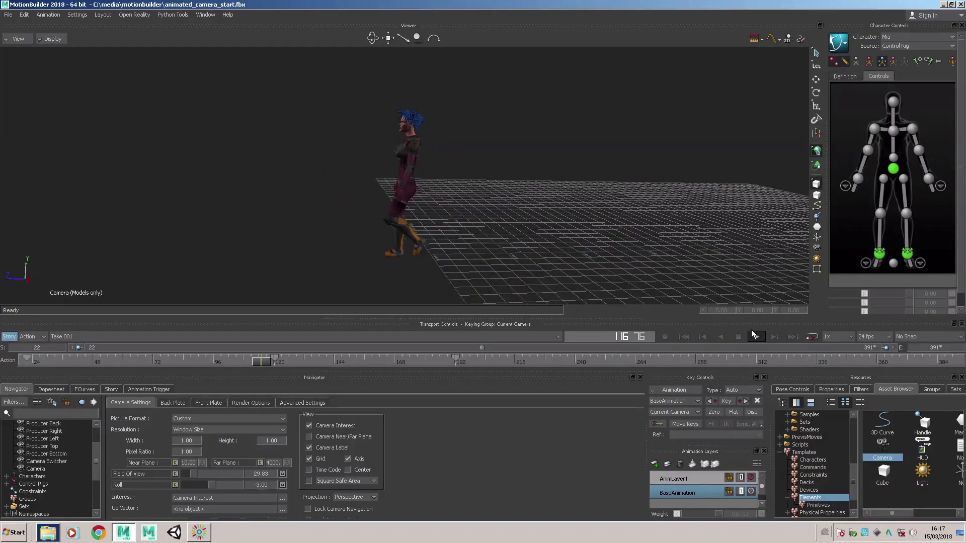
pyautogui.click(485, 361)
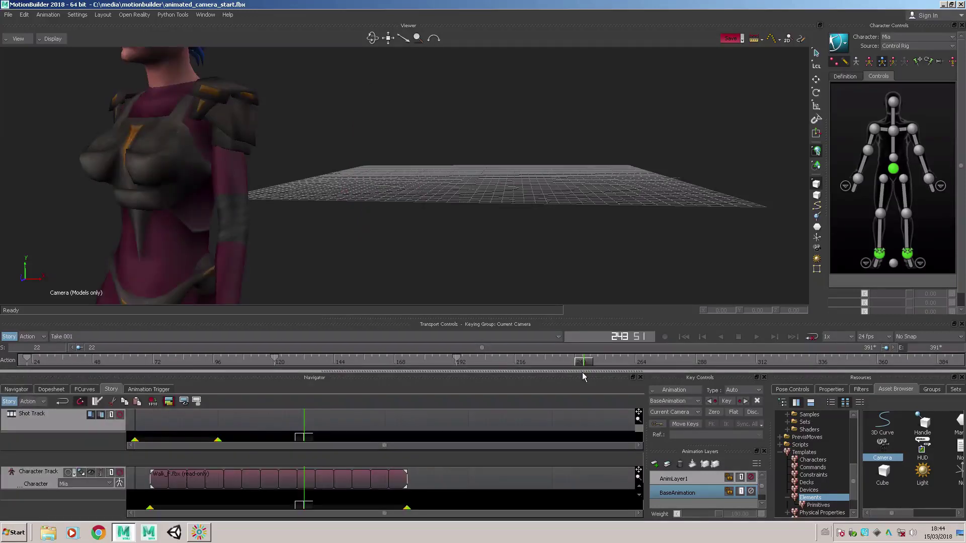
# Step: At frame 240, dolly MiaCam closer to Mia and set a camera key
pyautogui.click(575, 361)
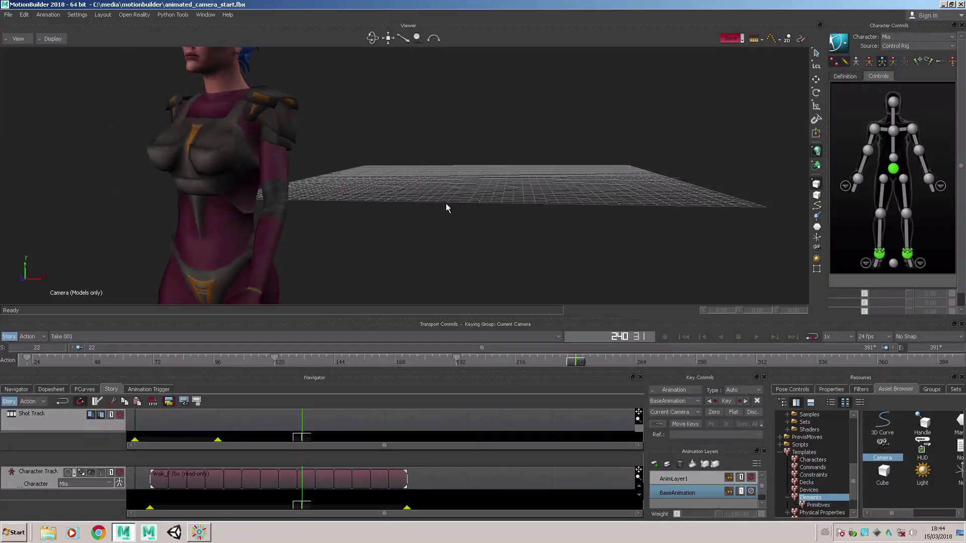
pyautogui.moveTo(405, 38); pyautogui.dragTo(398, 38)
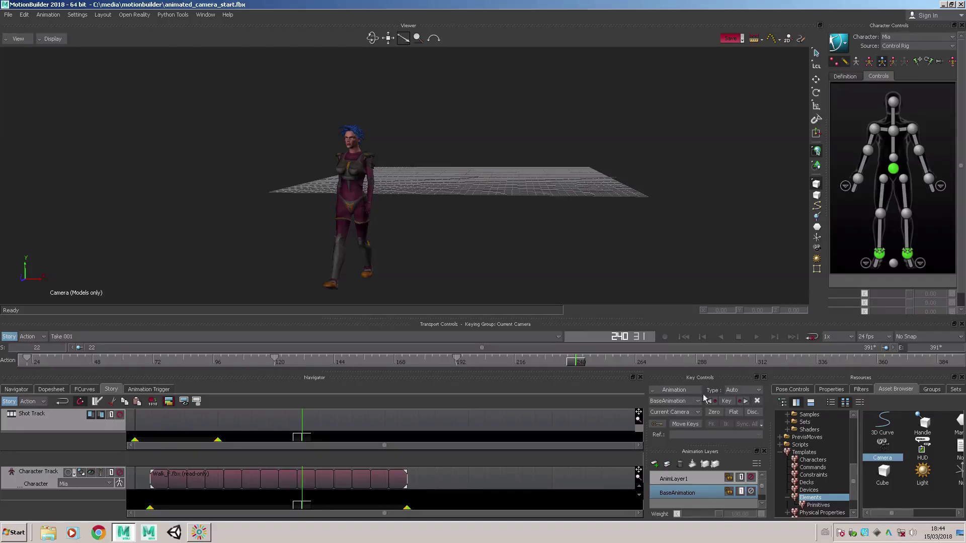
pyautogui.click(726, 401)
# Step: At frame 287, dolly MiaCam in and pan to centre Mia, then set a key
pyautogui.moveTo(578, 366); pyautogui.dragTo(695, 373)
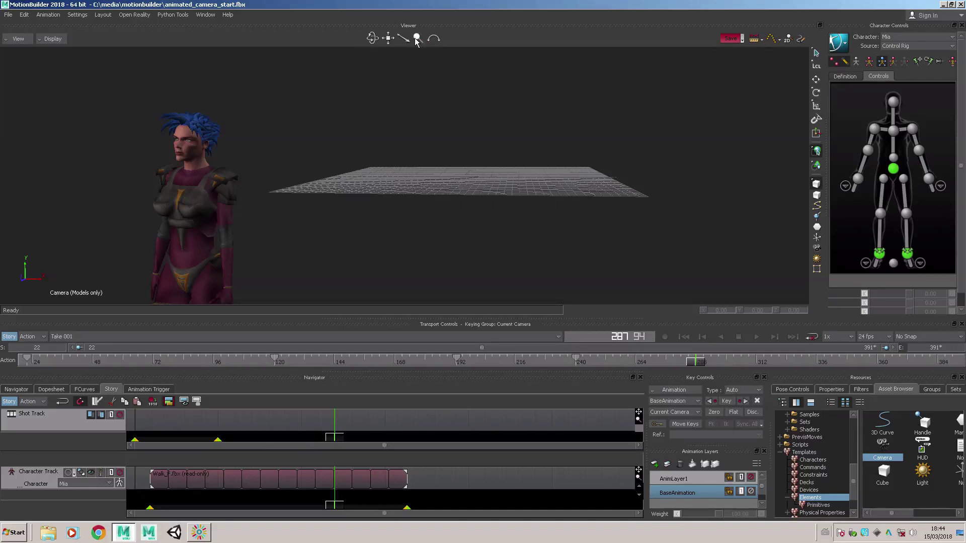
pyautogui.moveTo(403, 39); pyautogui.dragTo(372, 39)
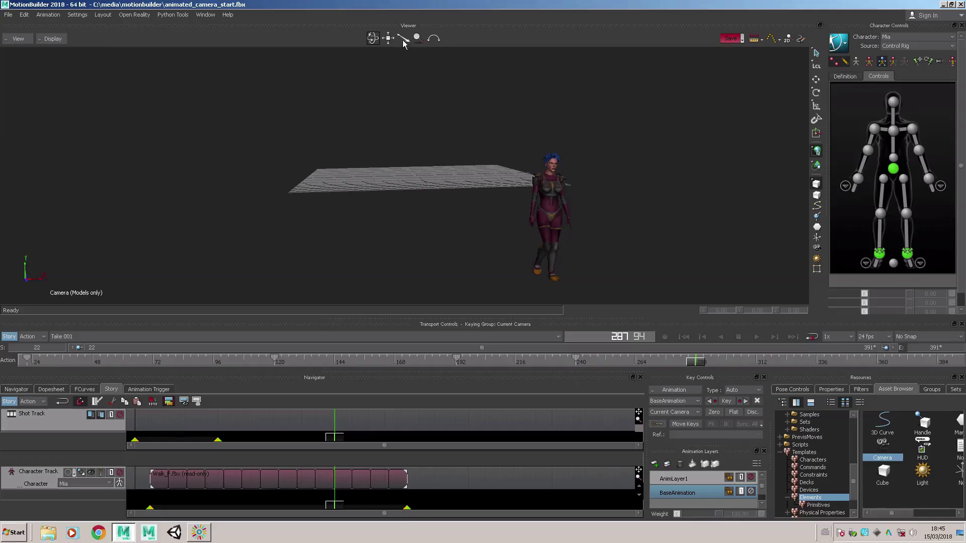
pyautogui.moveTo(388, 39); pyautogui.dragTo(388, 39)
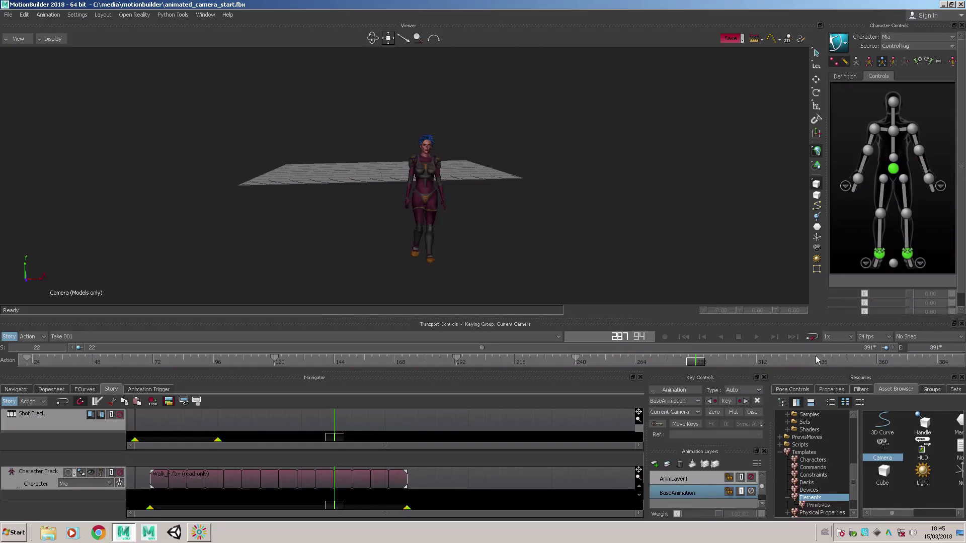
pyautogui.click(727, 401)
# Step: Move the timeline to frame 384 and zoom MiaCam's view in on Mia
pyautogui.moveTo(703, 363); pyautogui.dragTo(940, 365)
pyautogui.scroll(-5, 517, 238)
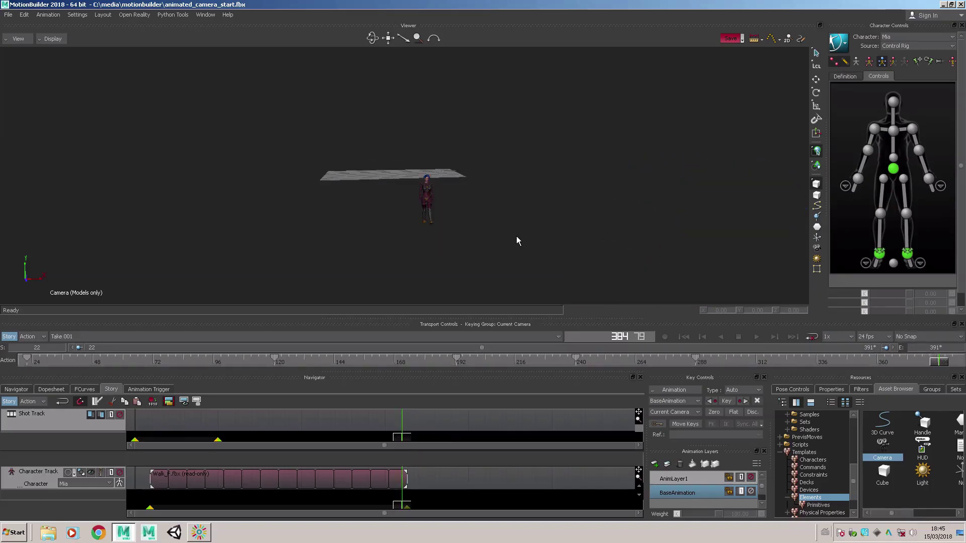
pyautogui.scroll(4, 516, 237)
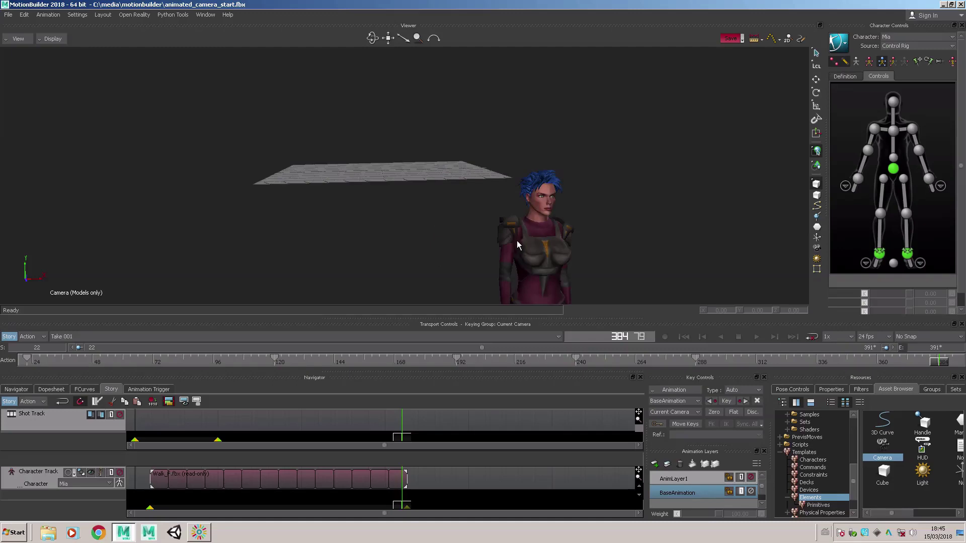
pyautogui.scroll(-2, 519, 244)
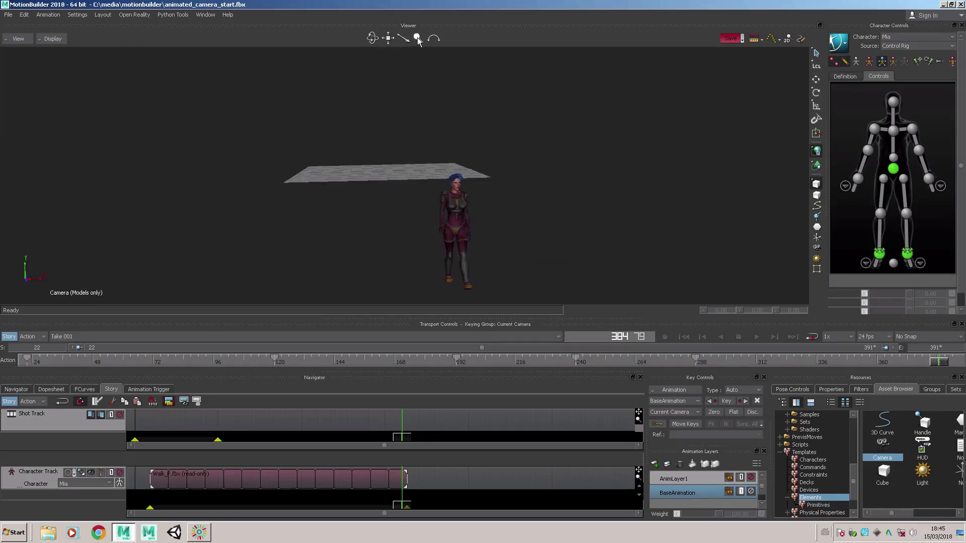
pyautogui.moveTo(417, 37); pyautogui.dragTo(414, 45)
pyautogui.scroll(2, 442, 184)
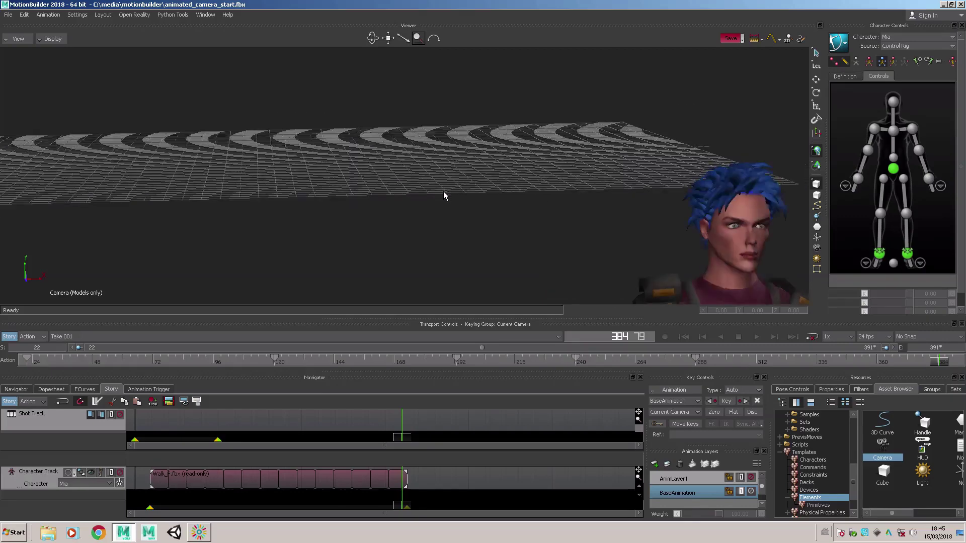
pyautogui.scroll(-4, 445, 190)
pyautogui.scroll(-3, 445, 188)
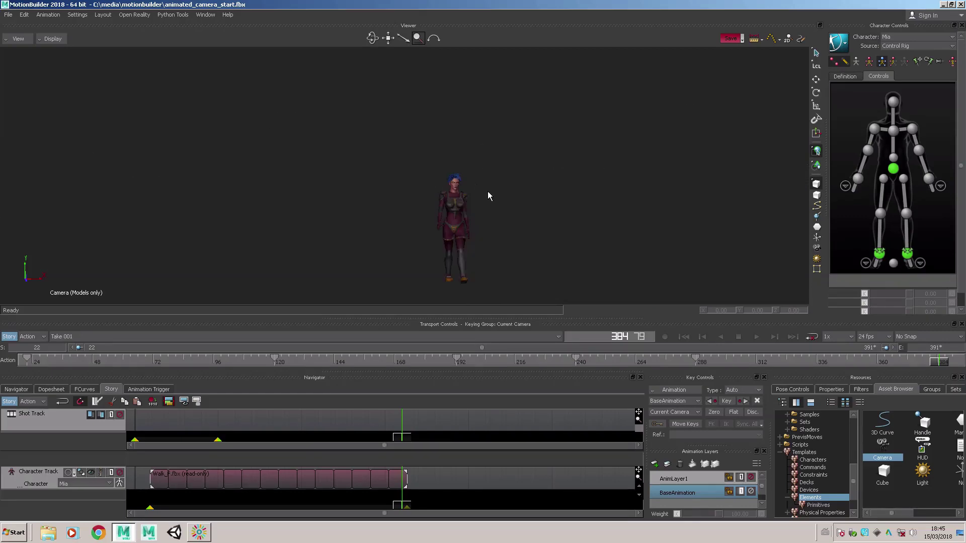
pyautogui.scroll(2, 488, 192)
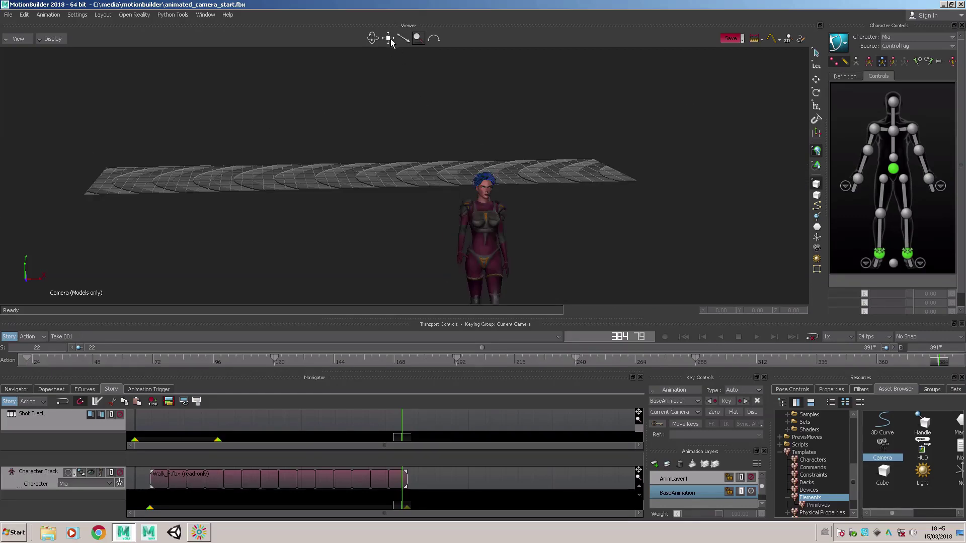
# Step: Pan and dolly MiaCam to frame Mia full-length, then set a key at frame 384
pyautogui.moveTo(388, 39); pyautogui.dragTo(354, 1)
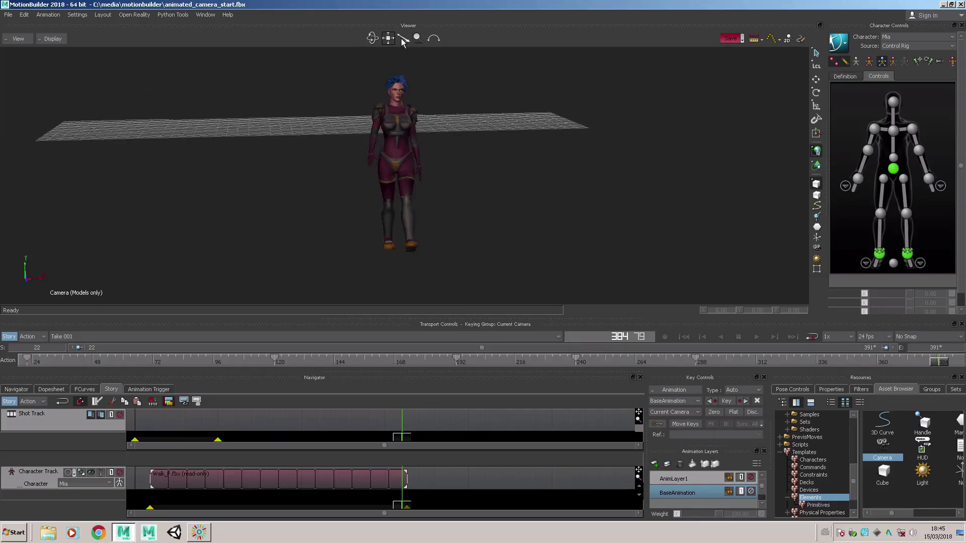
pyautogui.moveTo(402, 41); pyautogui.dragTo(450, 134)
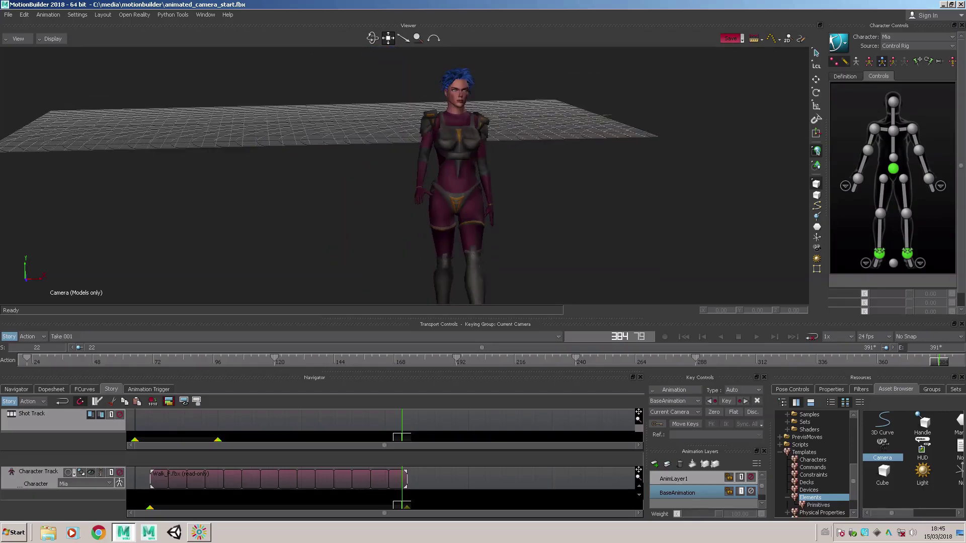
pyautogui.moveTo(388, 38); pyautogui.dragTo(388, 50)
pyautogui.scroll(3, 388, 57)
pyautogui.scroll(-2, 387, 57)
pyautogui.scroll(-3, 388, 58)
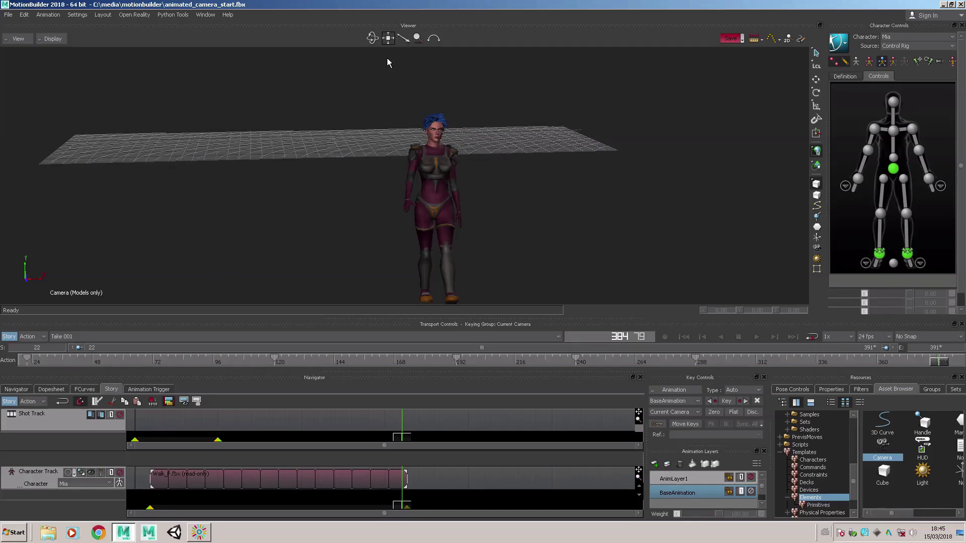
pyautogui.moveTo(388, 41); pyautogui.dragTo(388, 30)
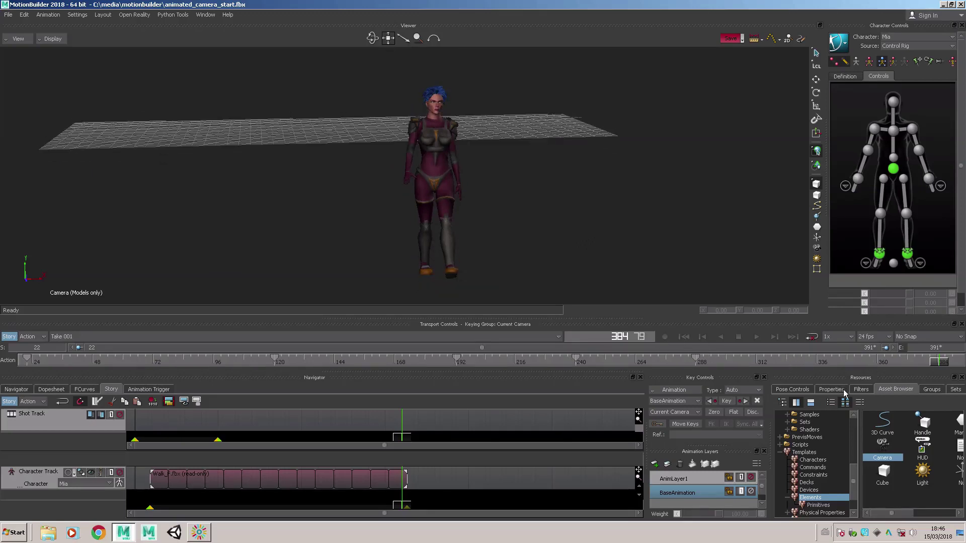
pyautogui.click(726, 401)
pyautogui.moveTo(920, 360); pyautogui.dragTo(660, 337)
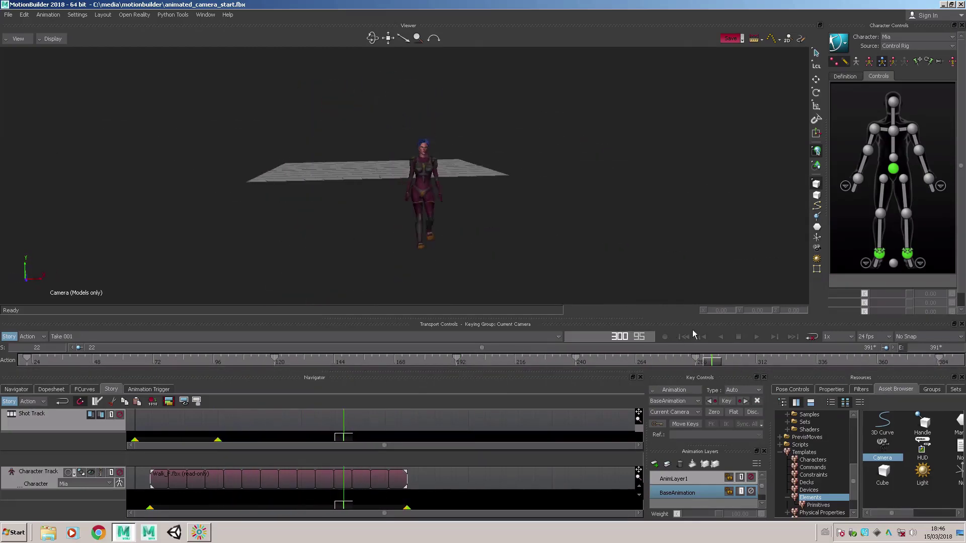
pyautogui.click(684, 337)
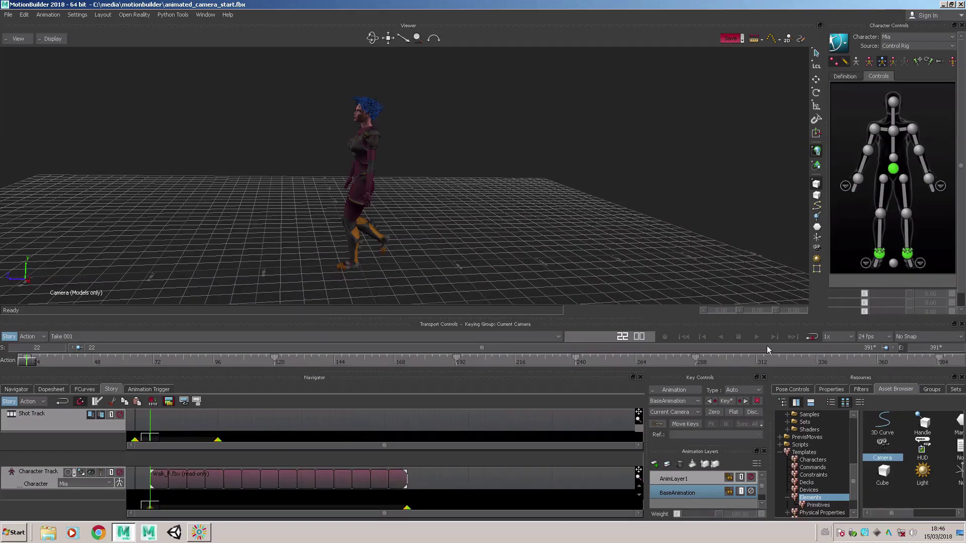
pyautogui.click(756, 337)
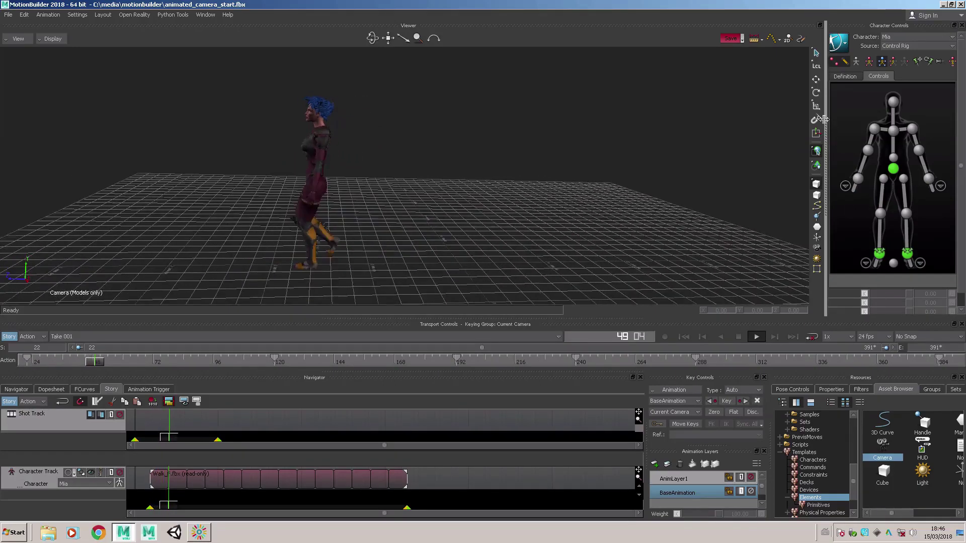